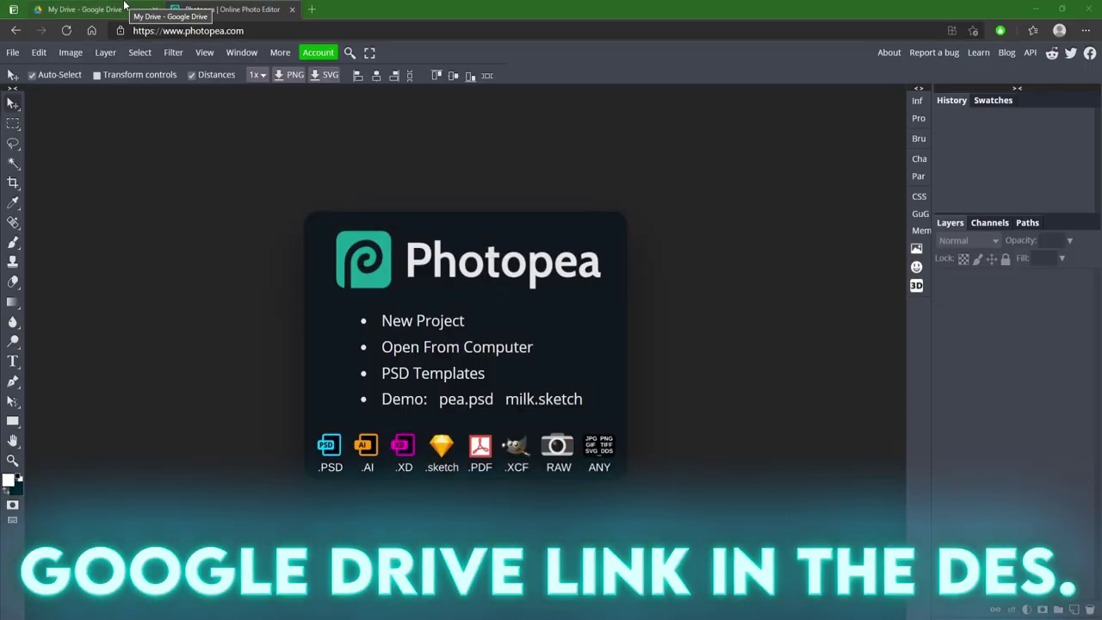
- Return to the Google Drive tab and select the TwitterPack.zip preview's title text
left_click(124, 6)
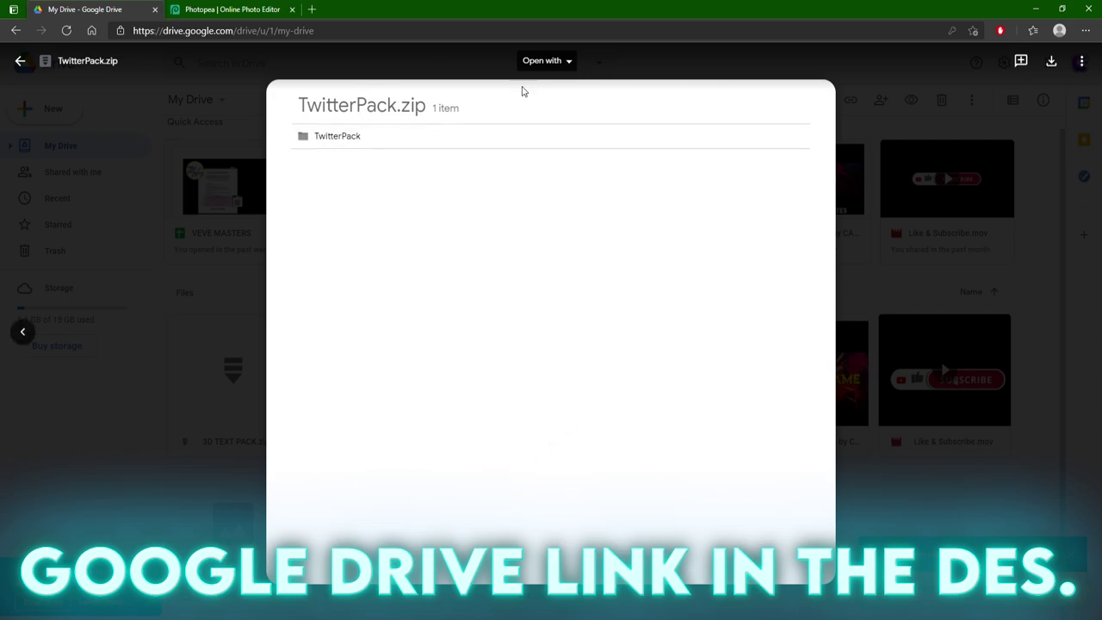
left_click_drag(349, 105, 570, 125)
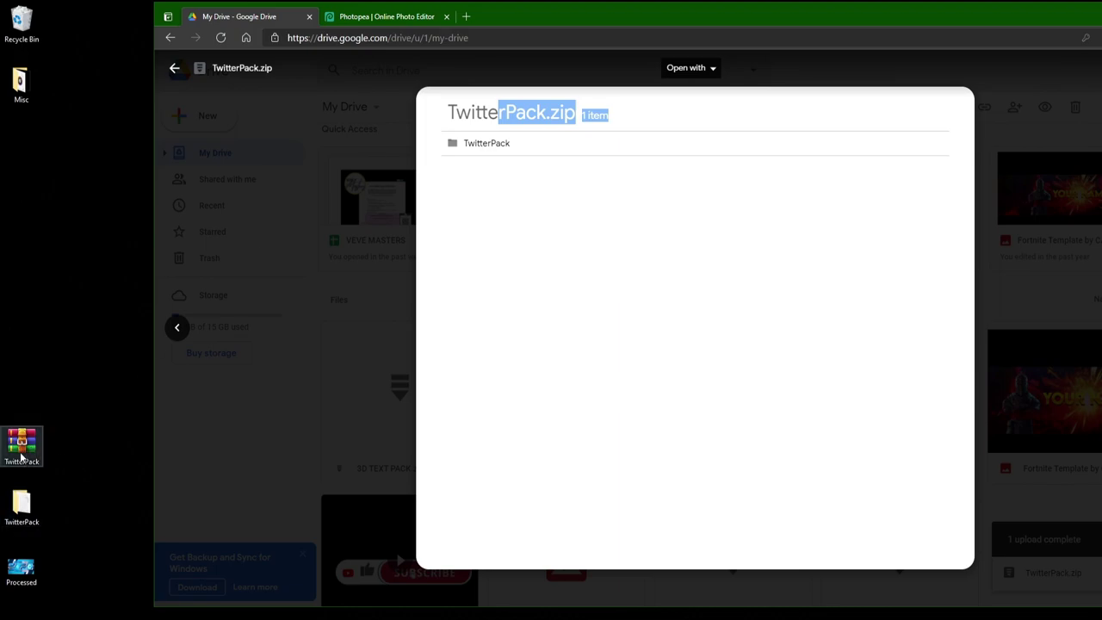
- Extract the TwitterPack archive and browse into its Header folder
right_click(20, 449)
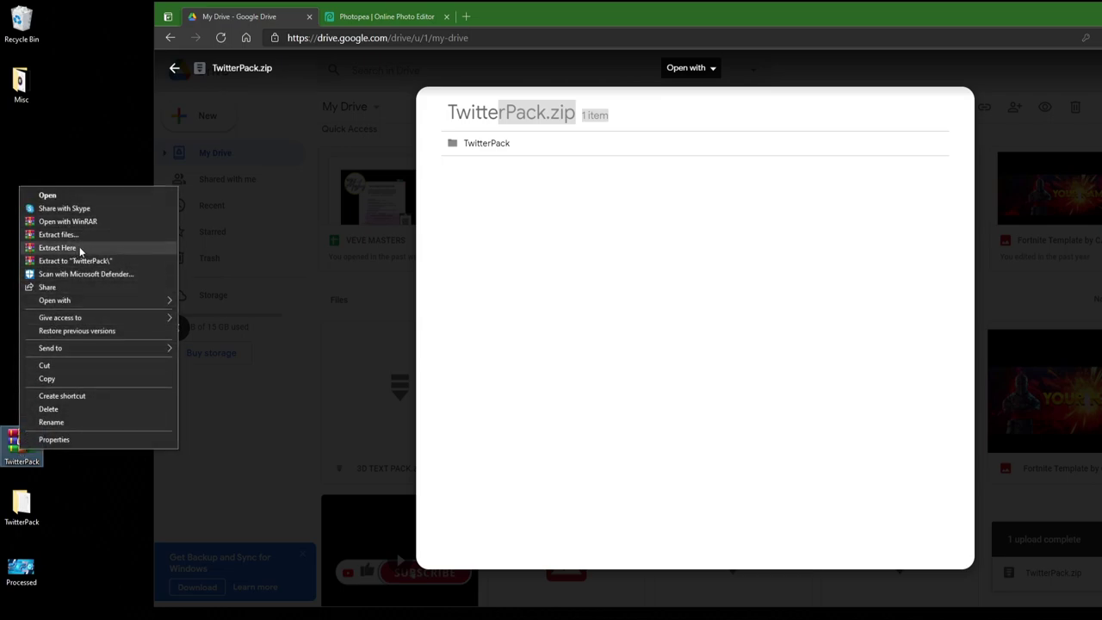
left_click(23, 514)
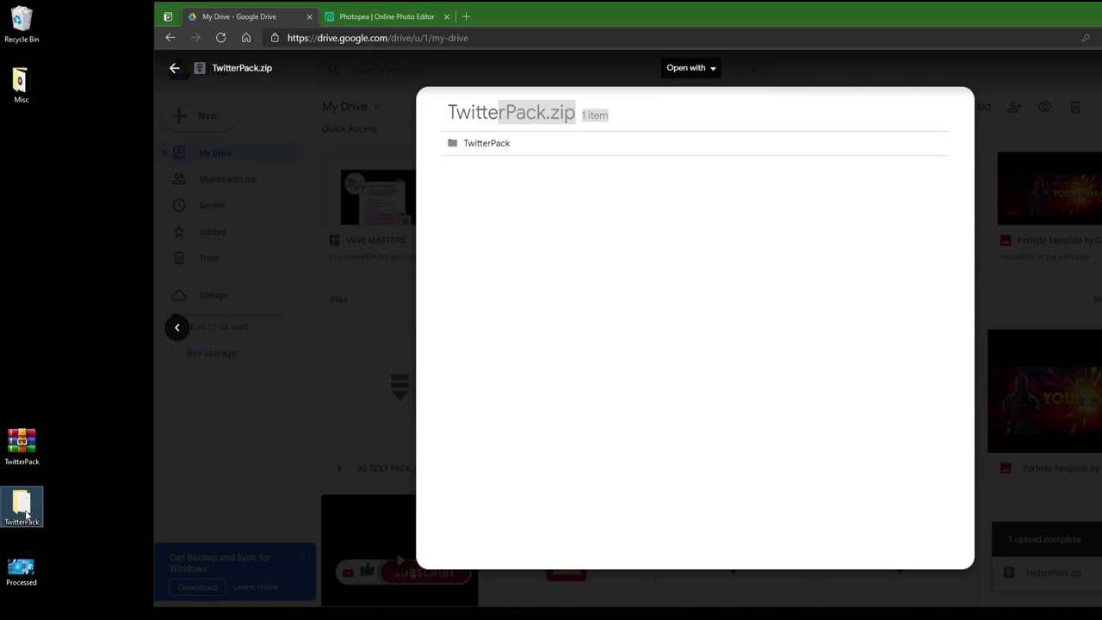
double_click(23, 514)
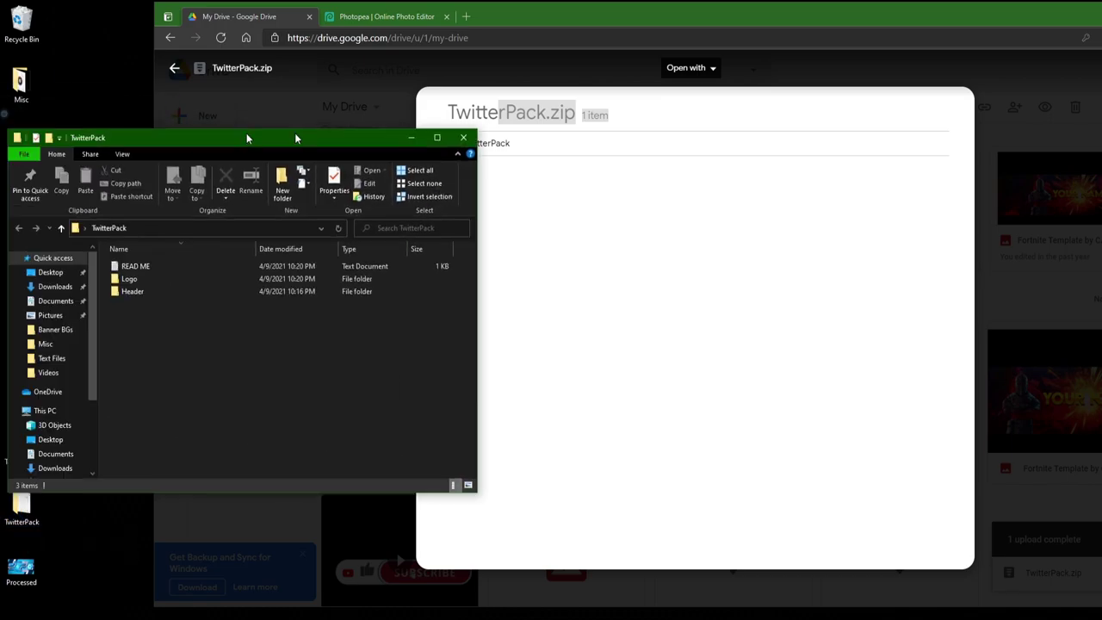
left_click_drag(247, 138, 350, 155)
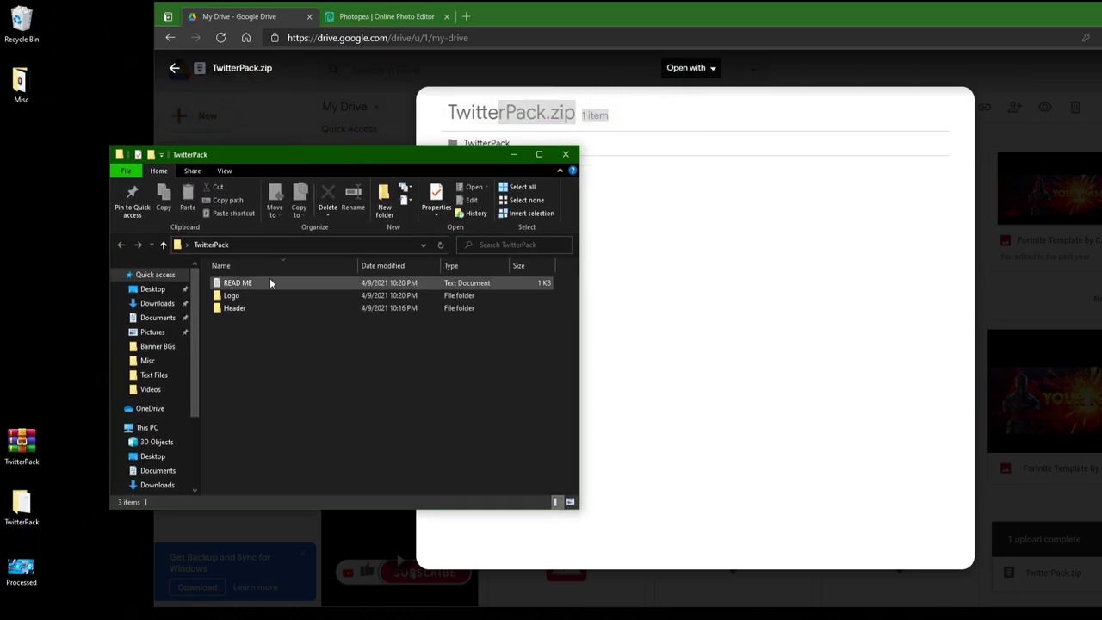
double_click(246, 296)
key("alt+Left")
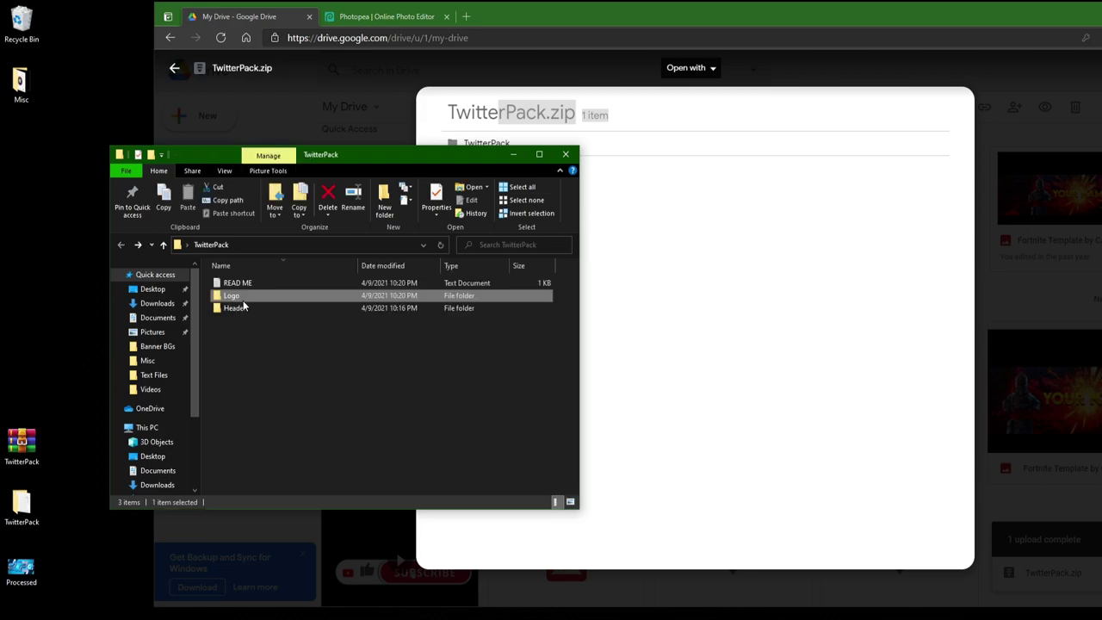
double_click(234, 308)
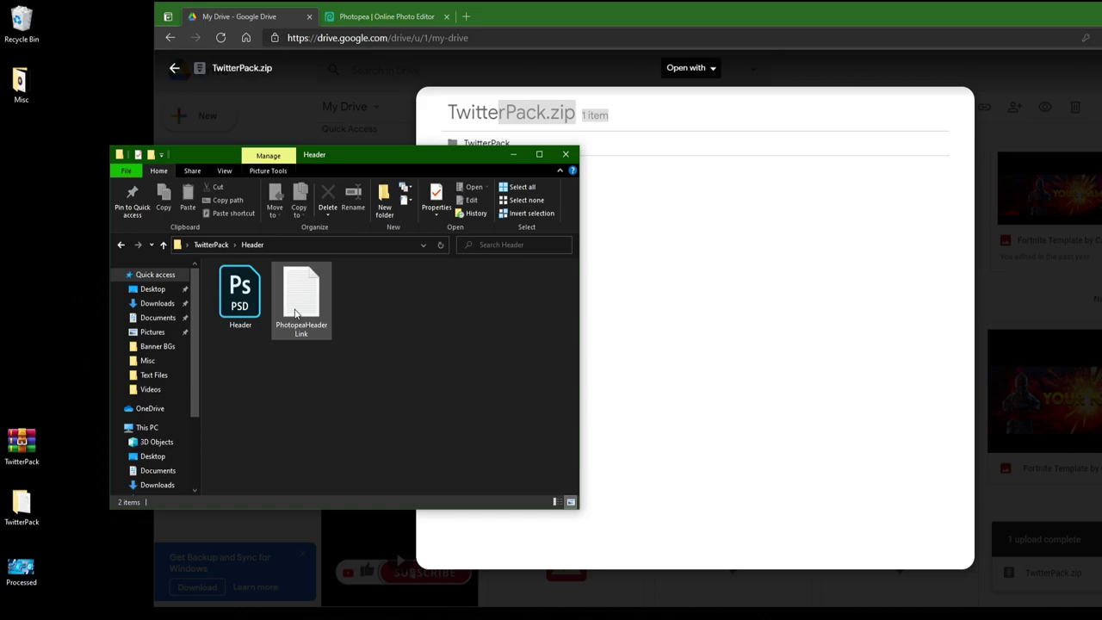
- Copy the URL from PhotopeaHeader Link and load it in the Photopea browser tab
double_click(319, 310)
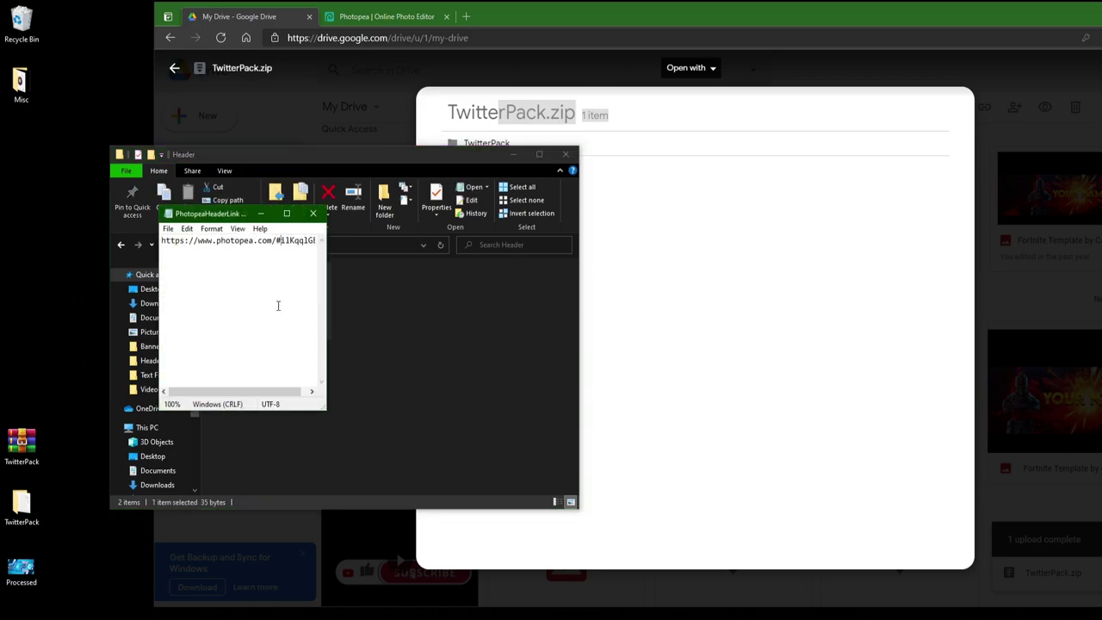
key("ctrl+a")
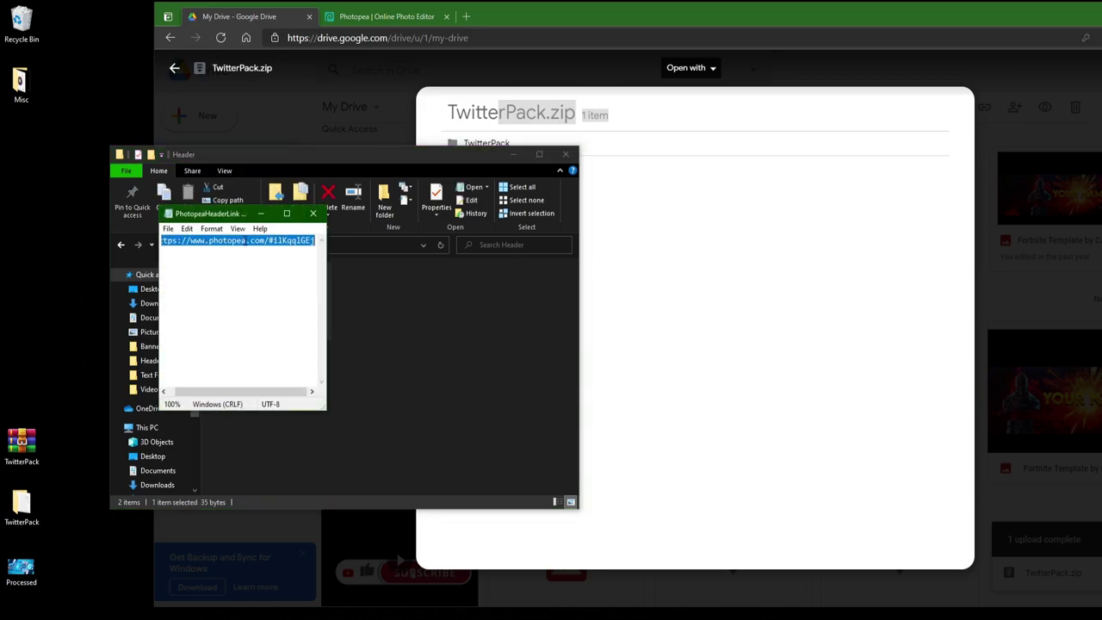
left_click(565, 154)
left_click(387, 16)
left_click(384, 38)
type("https://www.photopea.com/#ilKqqIGEj")
key("Return")
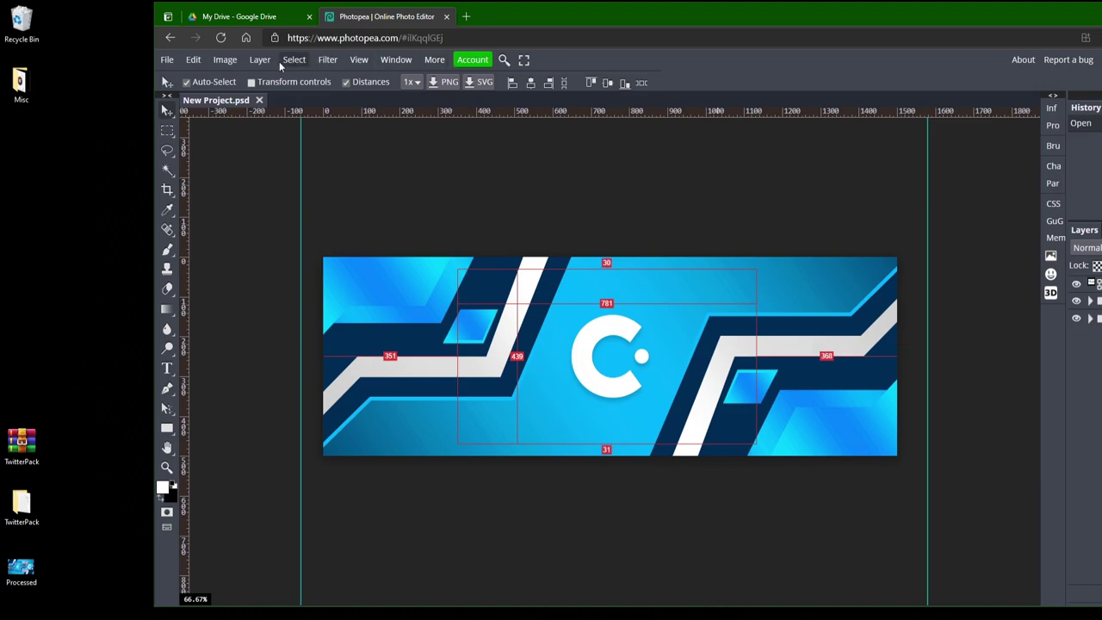
- Open Desktop > TwitterPack > Header > Header.psd as a new Photopea document
left_click(167, 60)
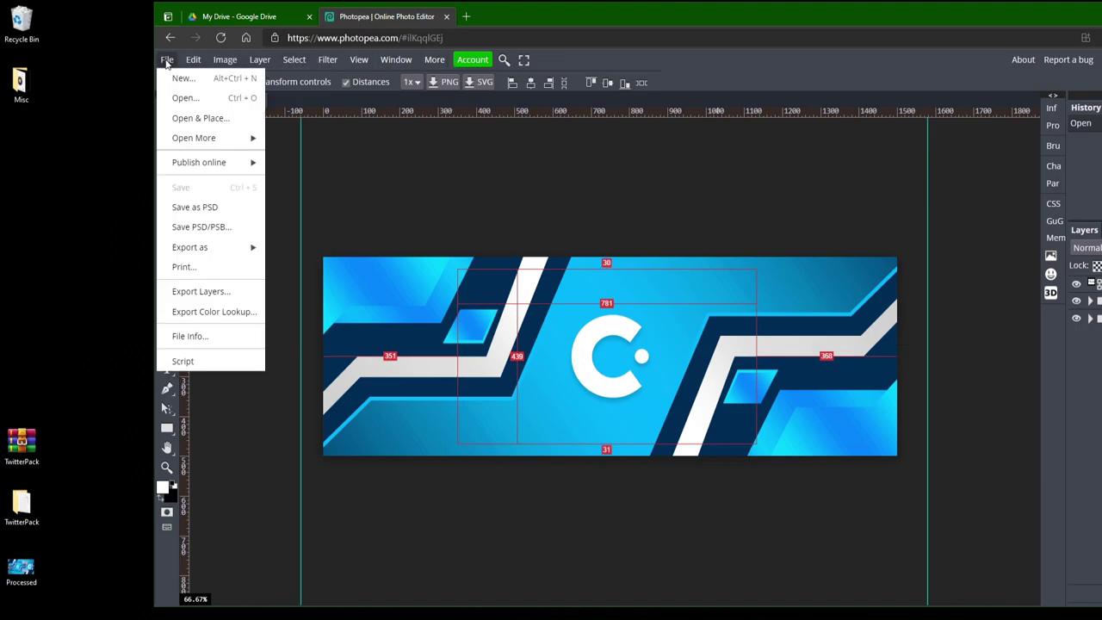
left_click(185, 98)
double_click(346, 116)
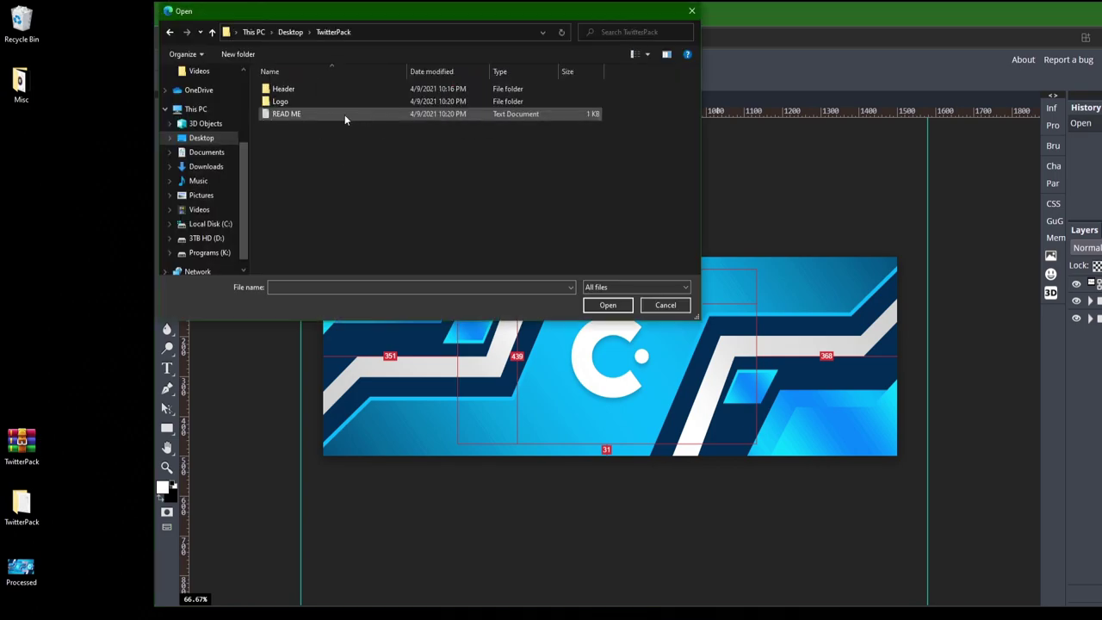
double_click(305, 93)
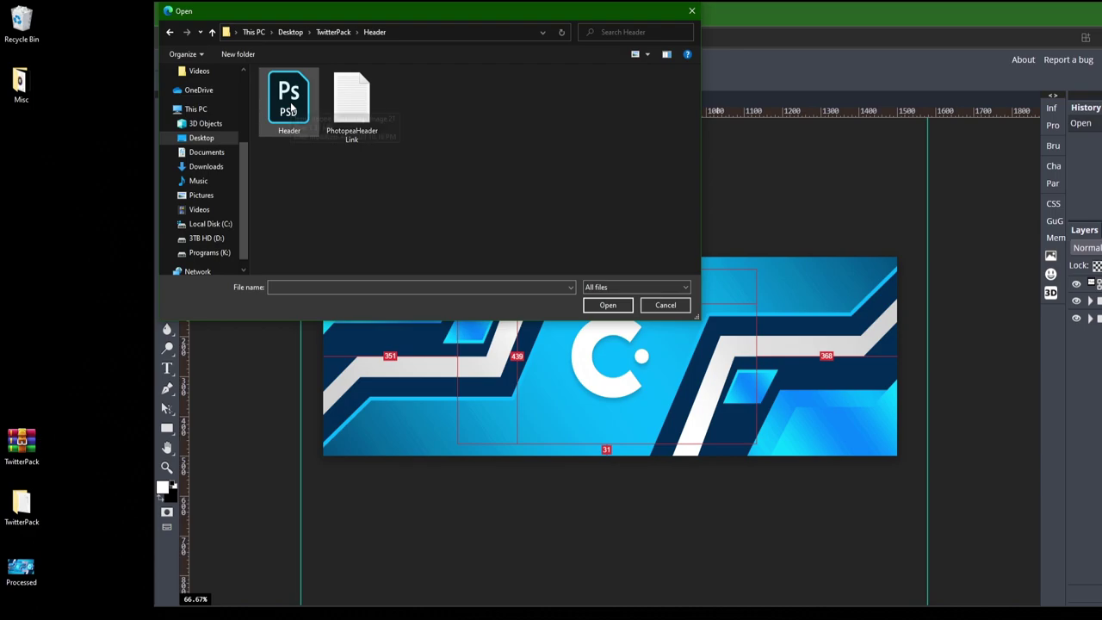
double_click(290, 102)
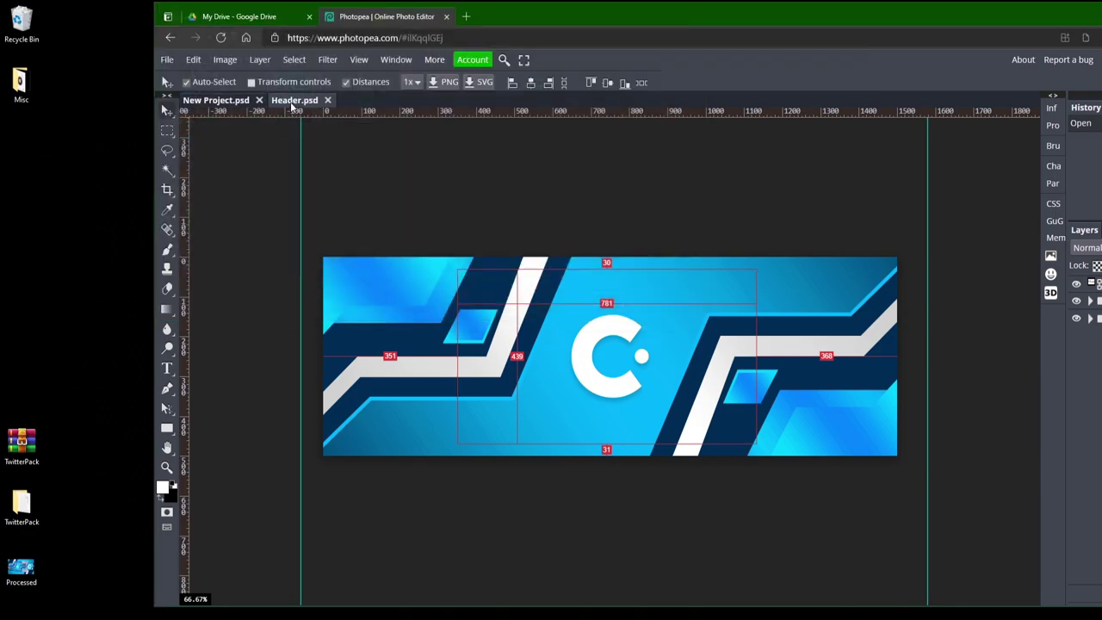
- Compare Header.psd with New Project.psd, ending on New Project.psd, and maximize the browser
left_click(239, 100)
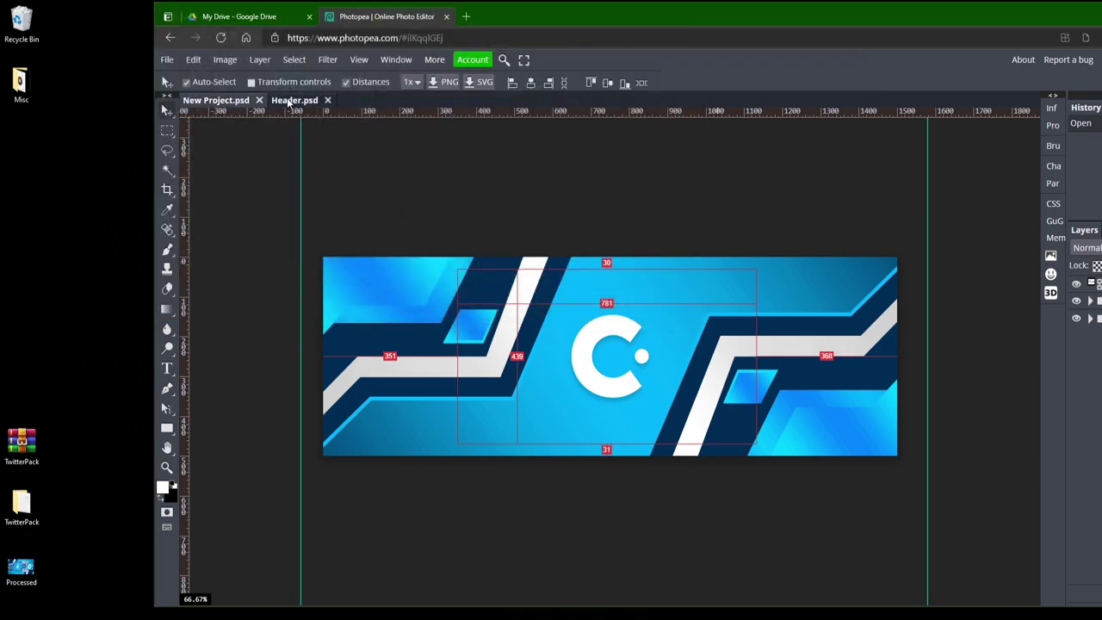
left_click(291, 102)
left_click(224, 102)
left_click(294, 104)
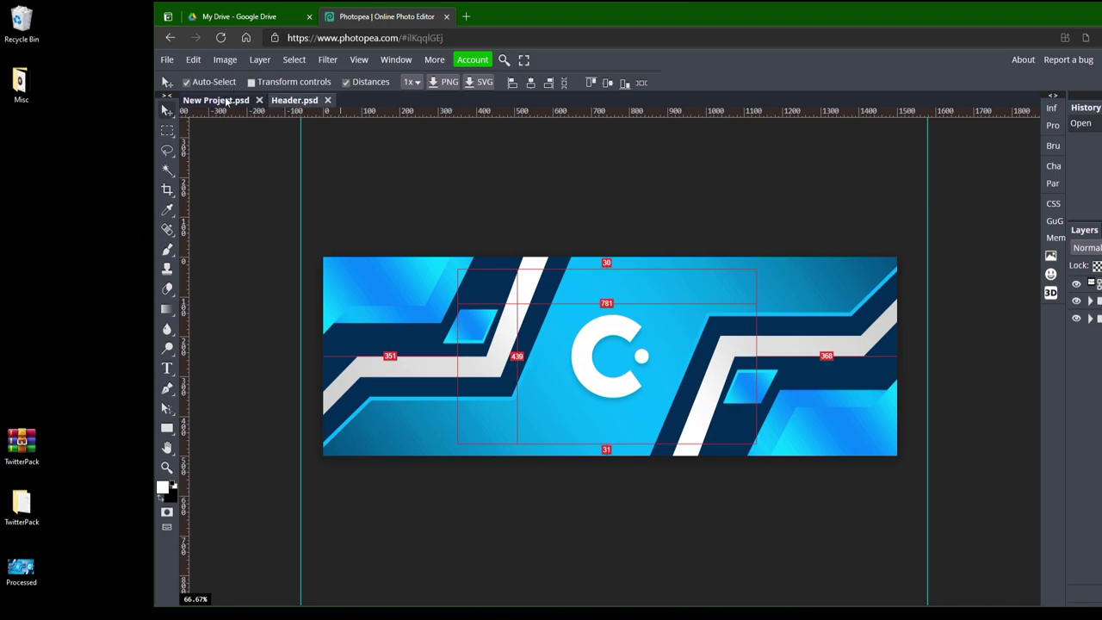
left_click(237, 102)
left_click(291, 104)
left_click(229, 105)
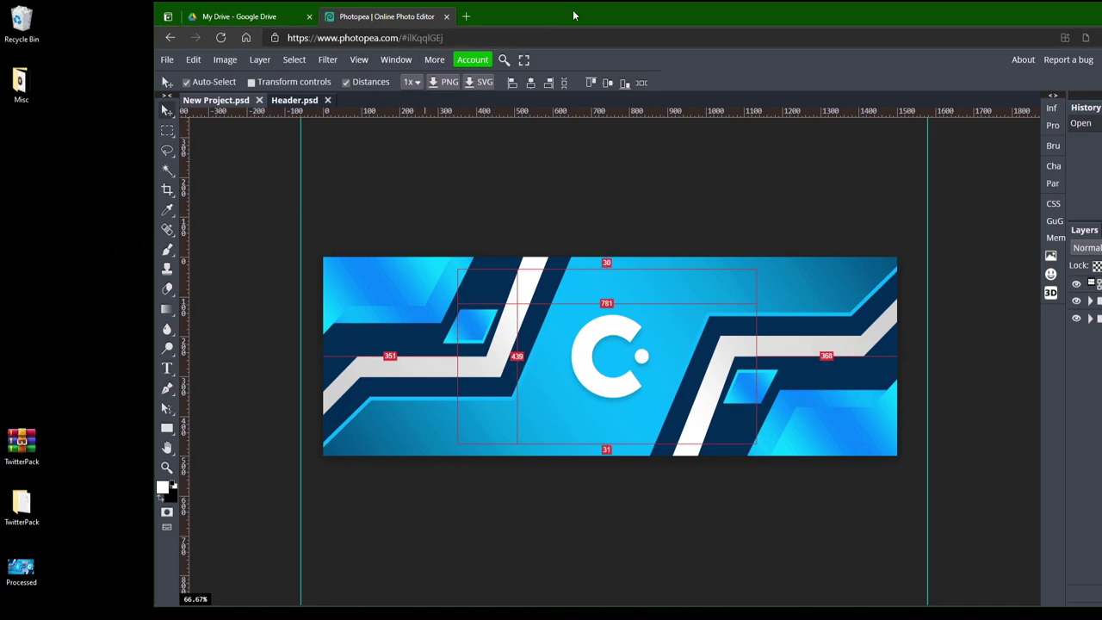
double_click(544, 16)
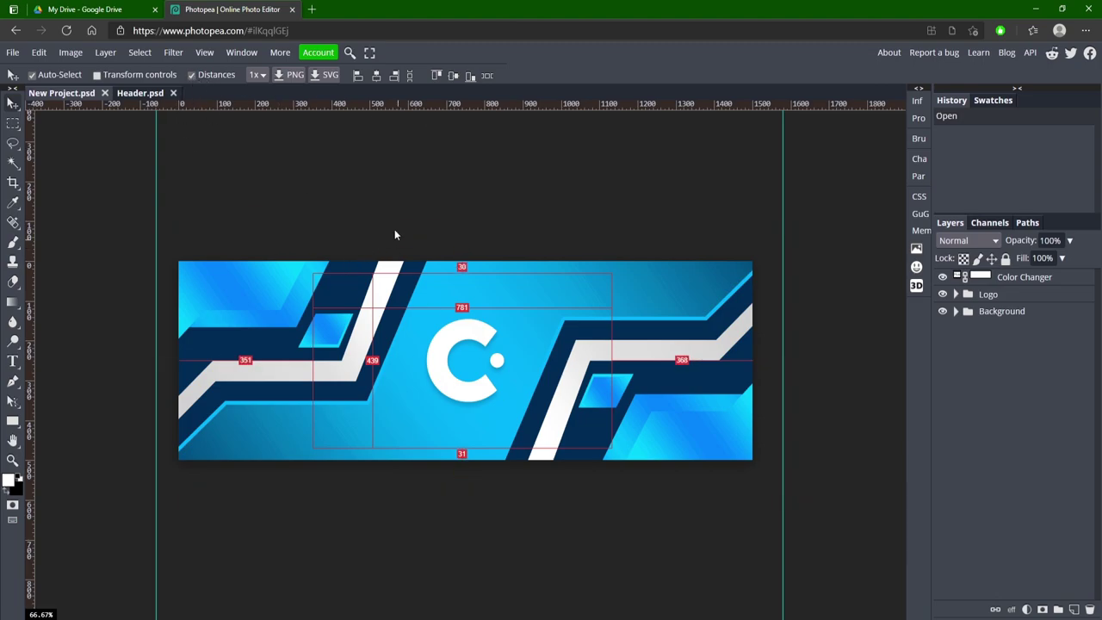
- Hide the canvas measurements and rename the Logo group's ReplaceW/yourlogo layer to '1'
left_click(192, 75)
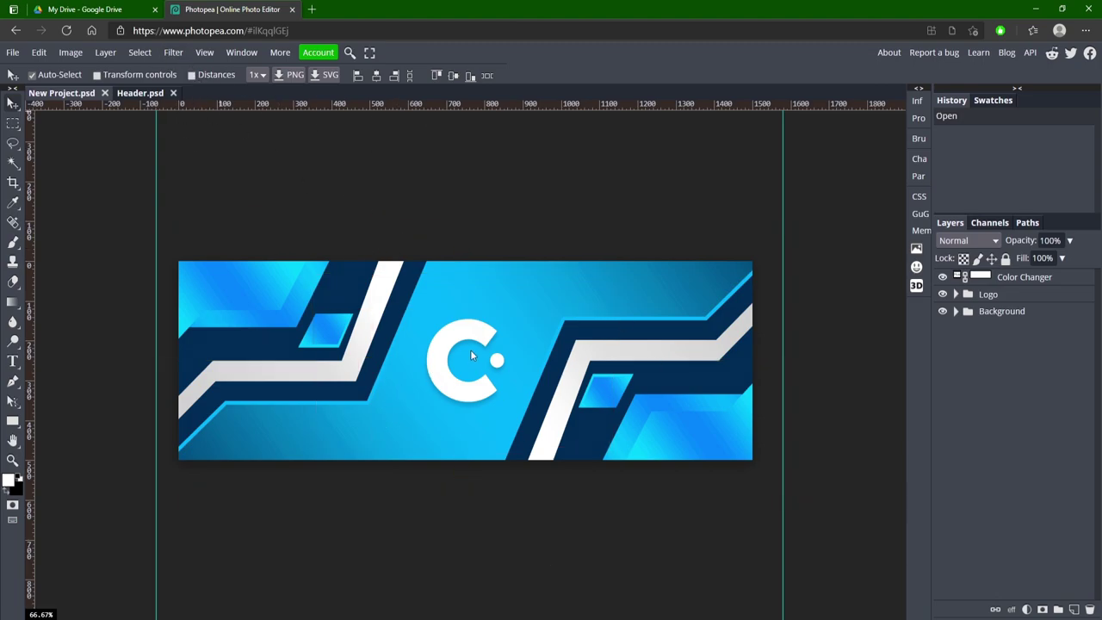
left_click(957, 295)
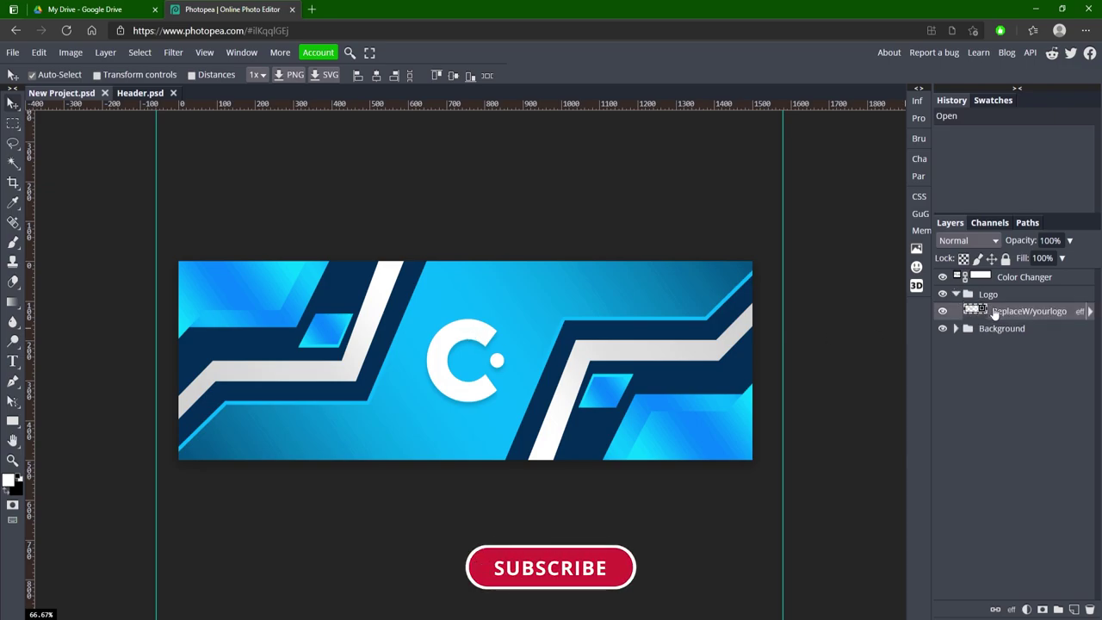
double_click(1072, 312)
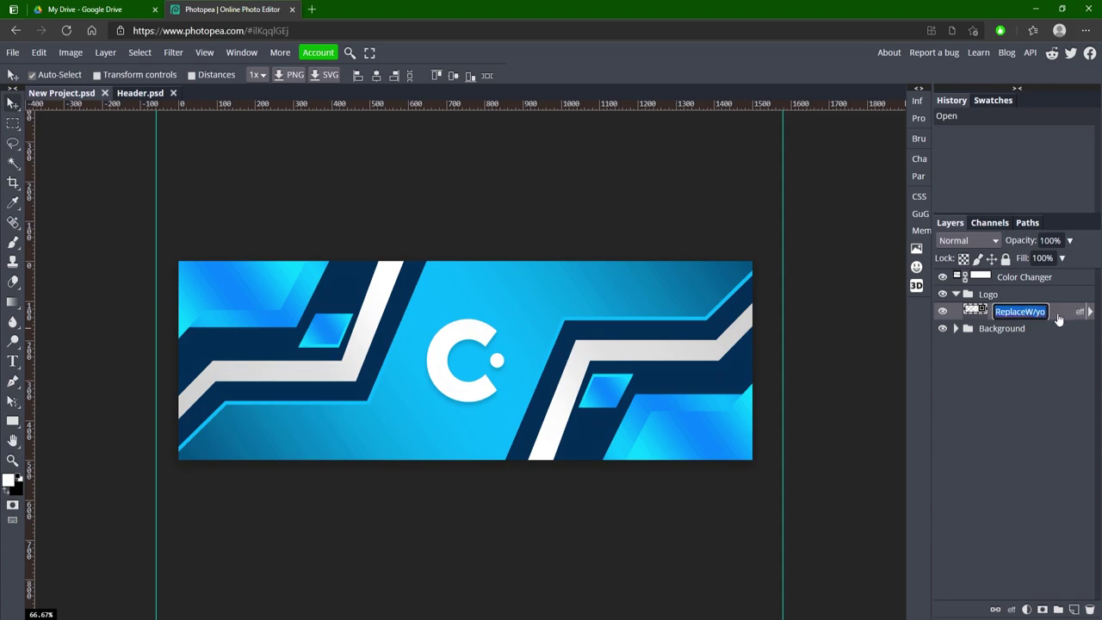
type("1")
key("Return")
- Inspect layer 1's Inner Glow and Gradient Overlay styles, then close Layer Style
double_click(1062, 315)
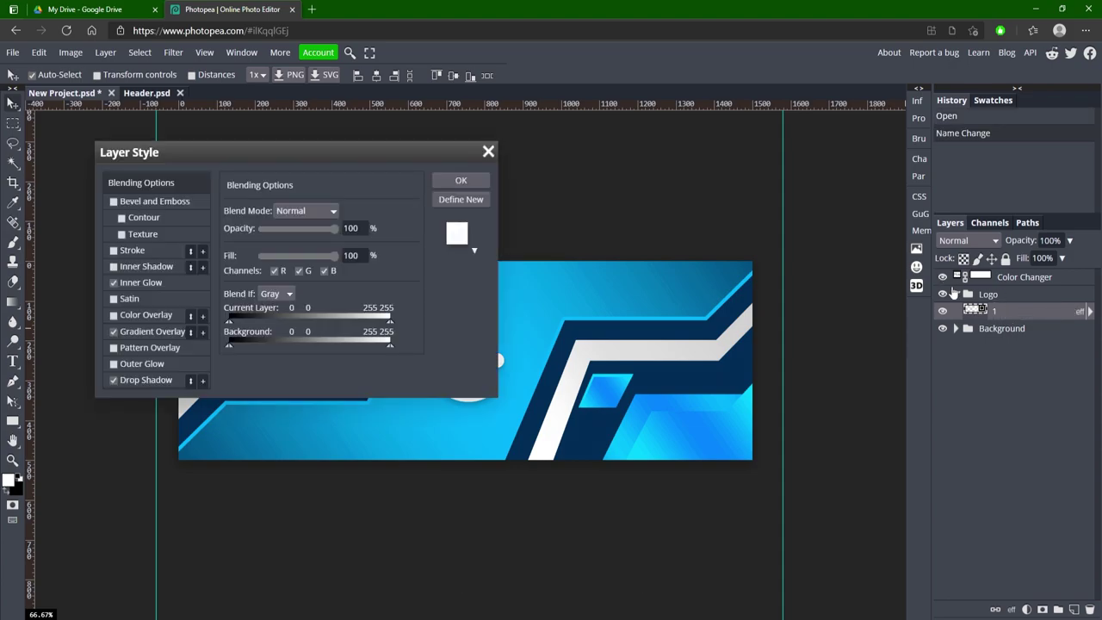
left_click(134, 283)
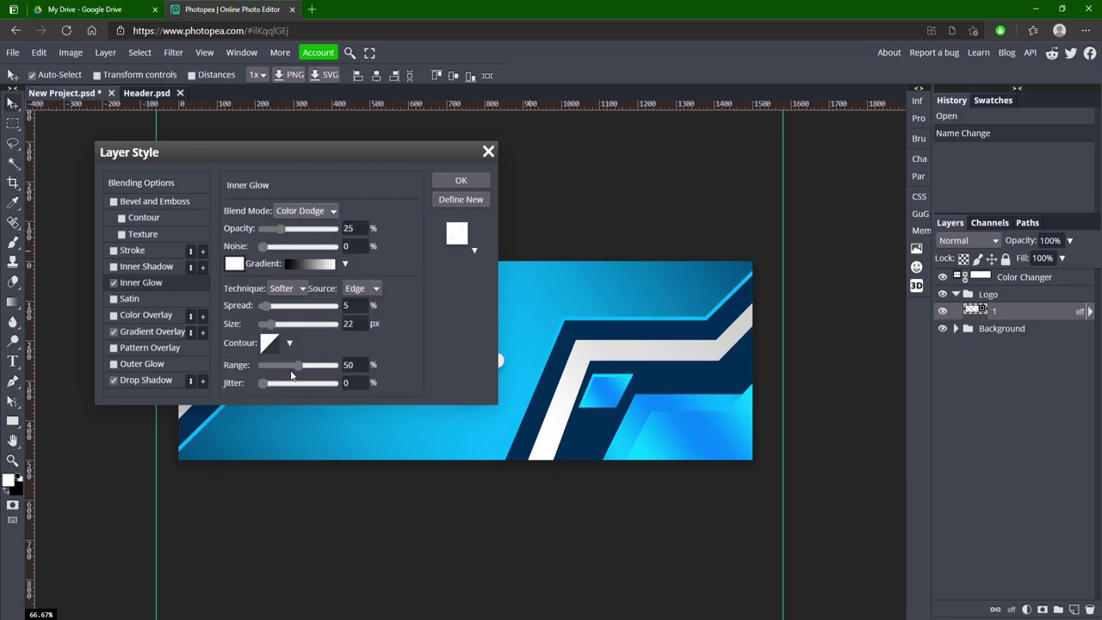
left_click(135, 334)
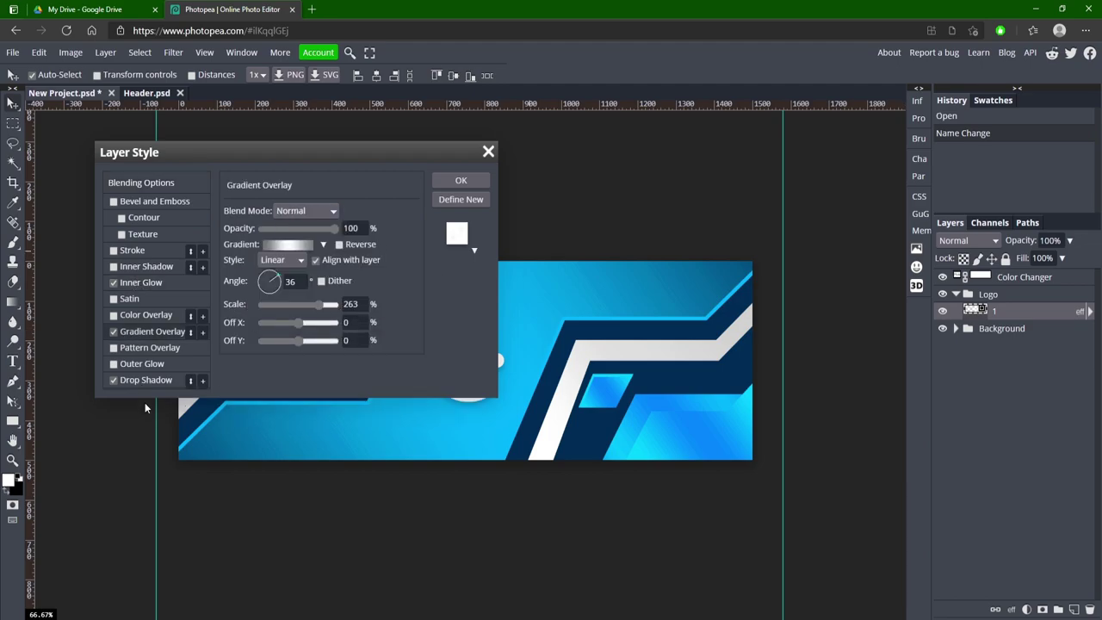
left_click(488, 152)
- Delete layer 1 with the C logo, collapse the Logo group, and select Color Changer
left_click(965, 297)
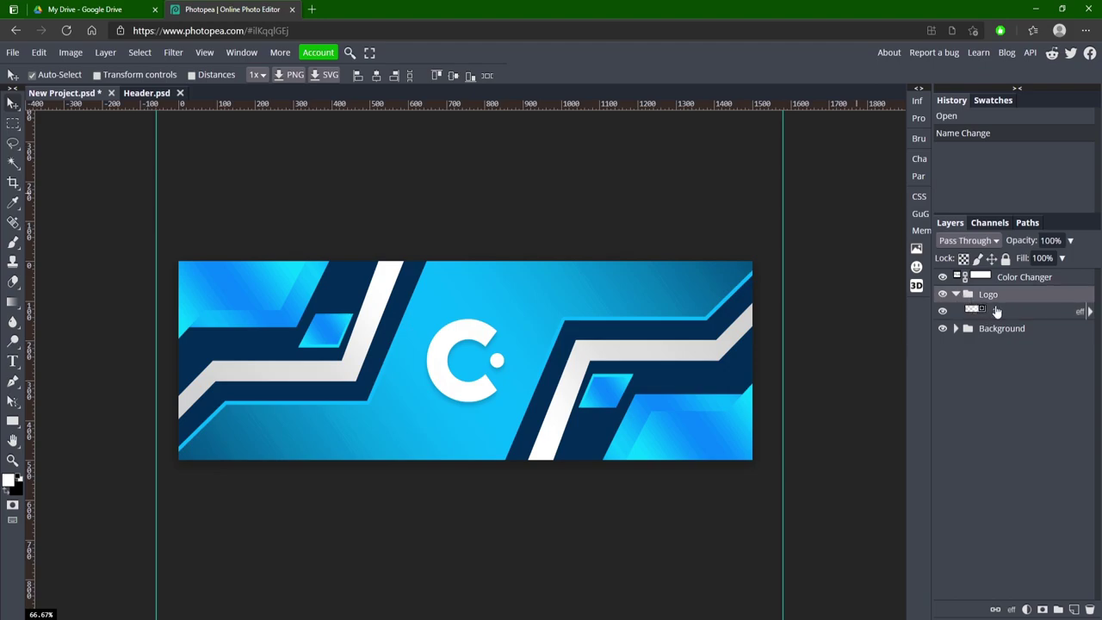
left_click(998, 311)
key("Delete")
left_click(956, 295)
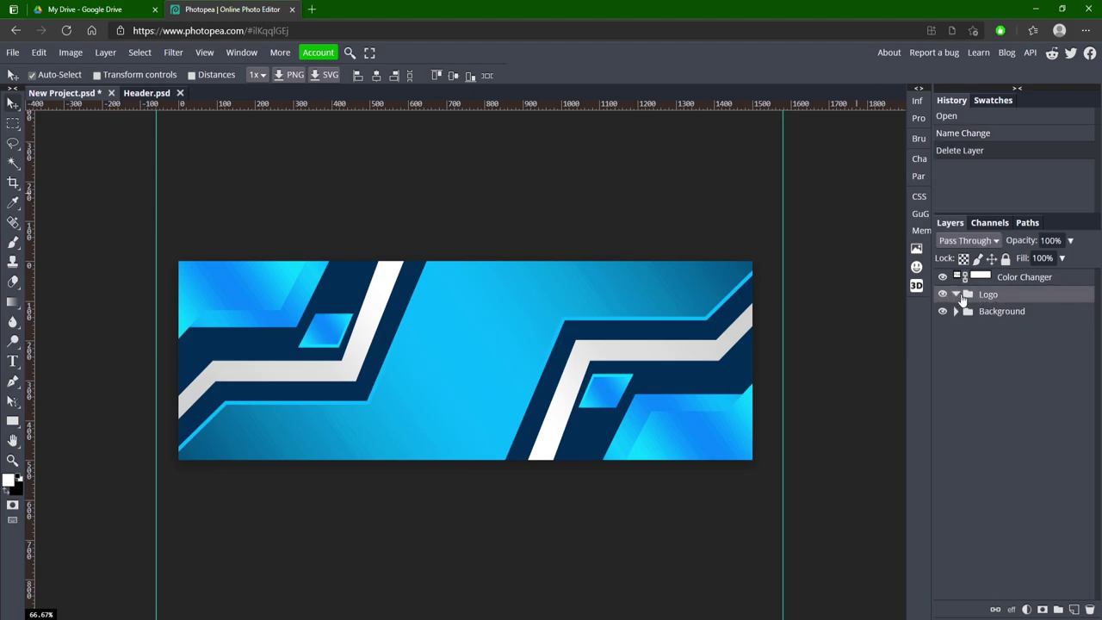
left_click(958, 277)
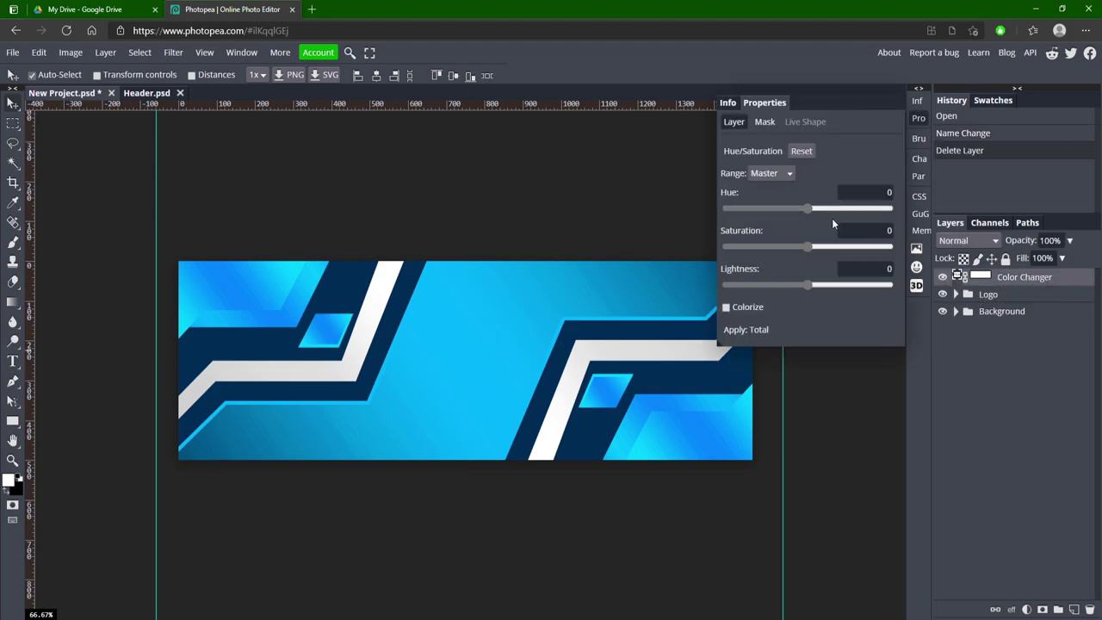
- Try green, saturation -48, magenta and orange hues, then undo to blue and restore the window
left_click_drag(806, 209, 765, 211)
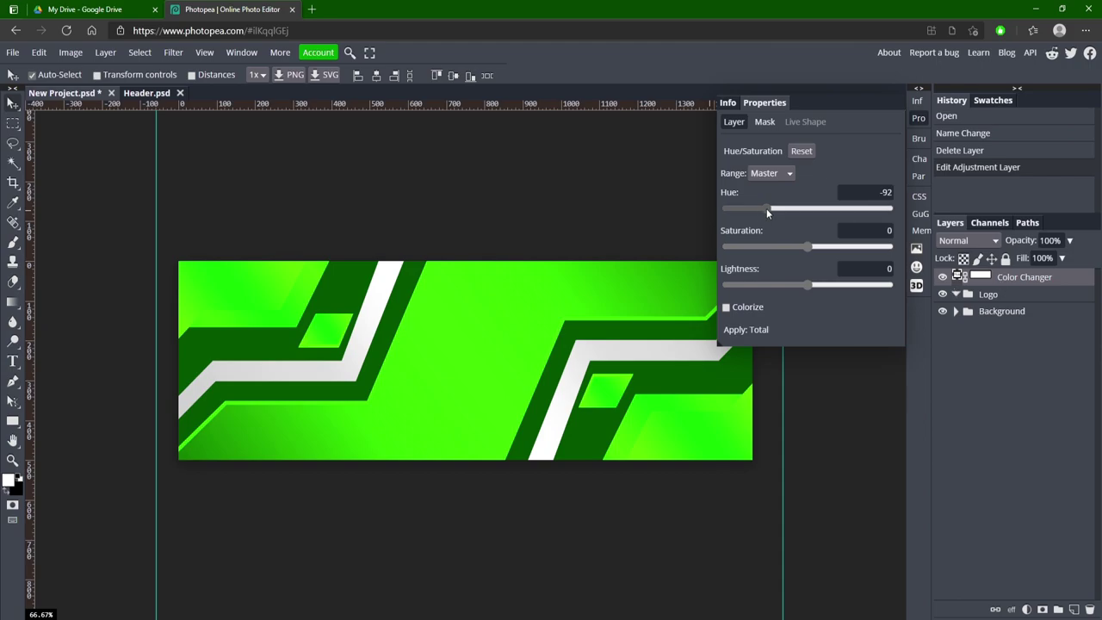
left_click_drag(804, 248, 770, 250)
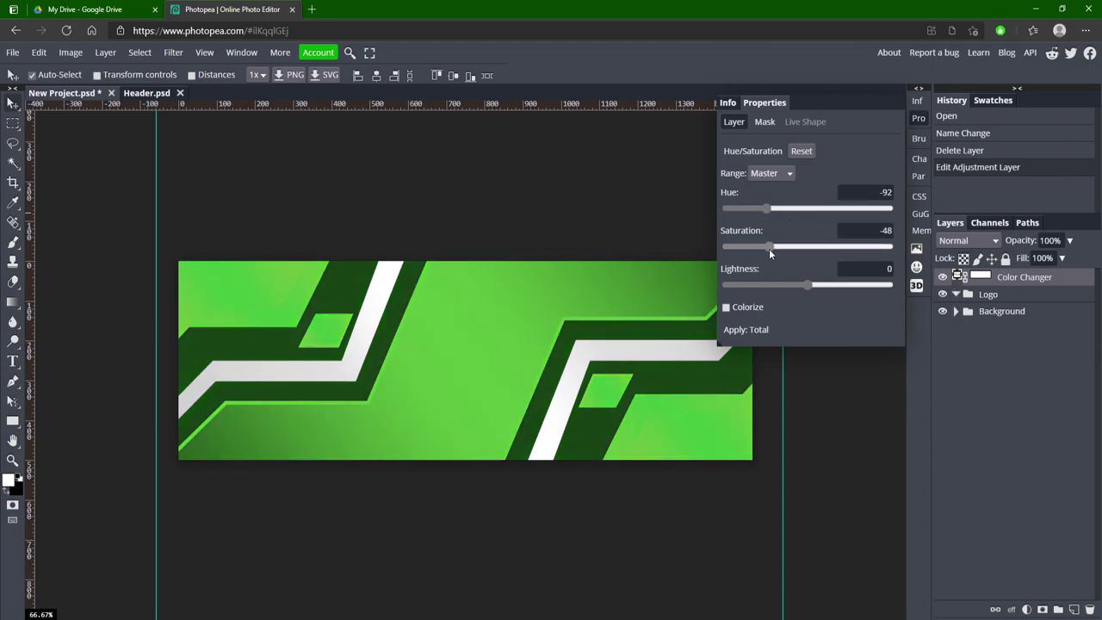
left_click_drag(766, 210, 939, 199)
left_click(984, 294)
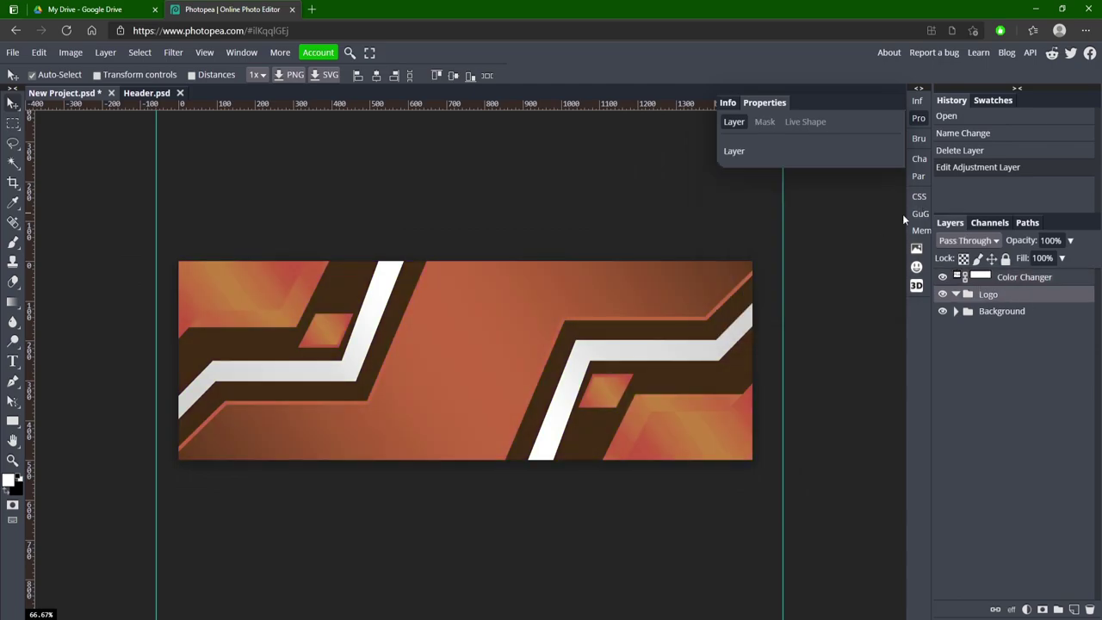
key("ctrl+z")
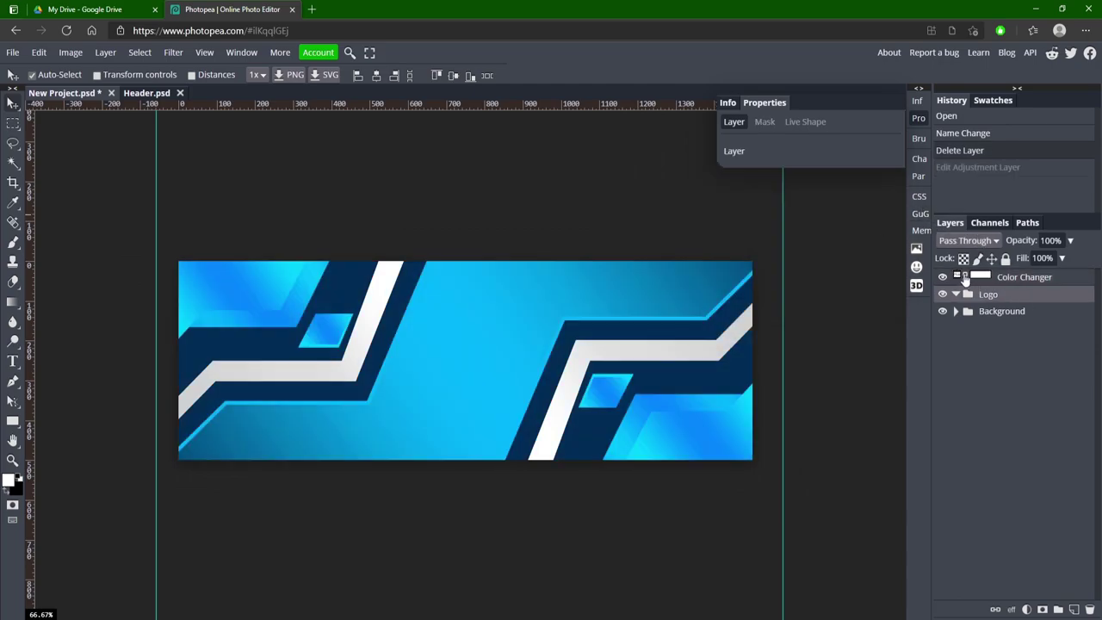
left_click(956, 310)
key("super+Down")
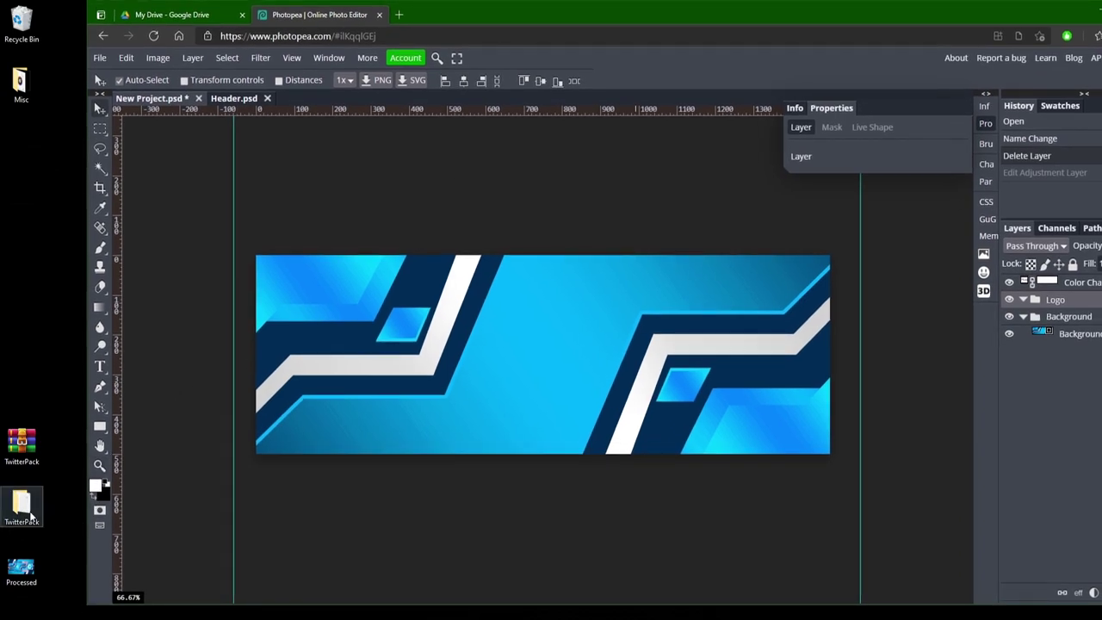
- Open PhotopeaLogoLink.txt from TwitterPack > Logo and select its URL
double_click(29, 513)
left_click(246, 295)
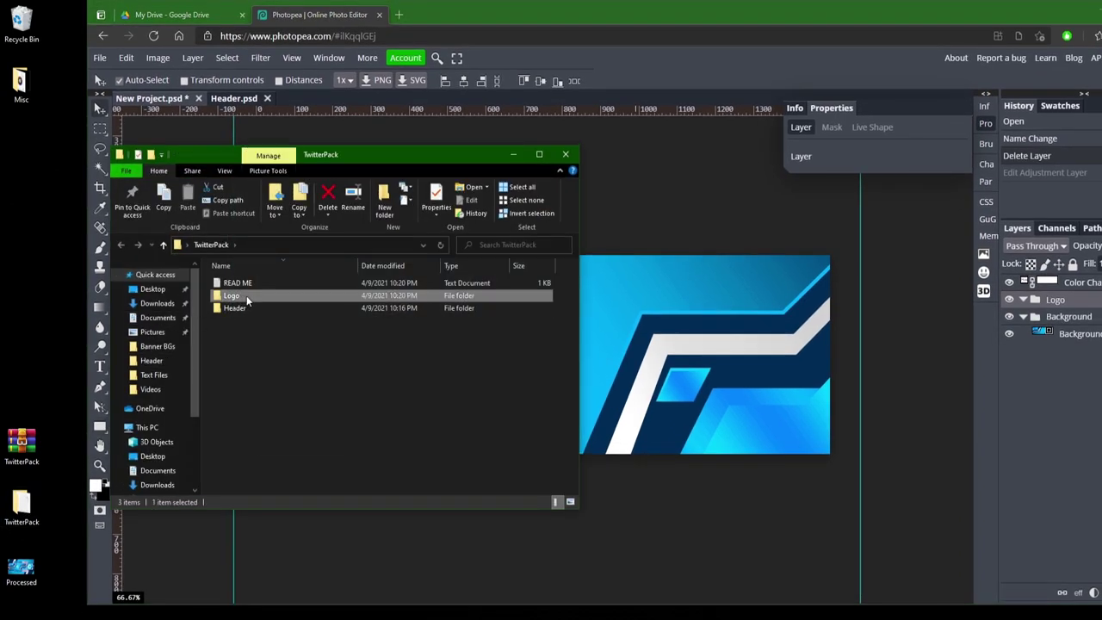
double_click(246, 295)
double_click(306, 306)
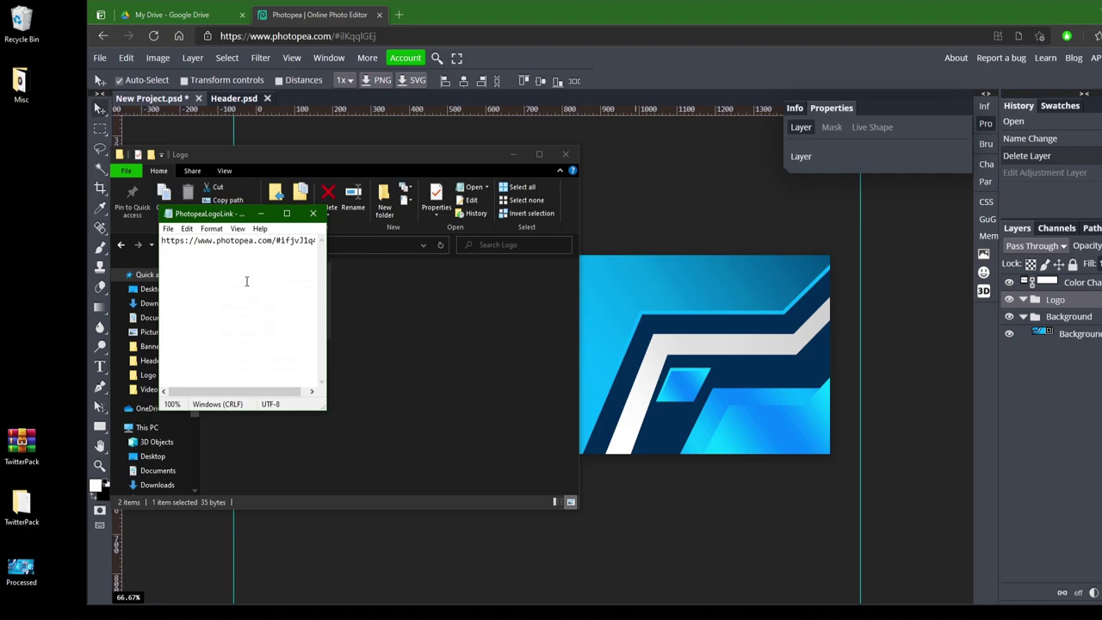
key("ctrl+a")
key("ctrl+c")
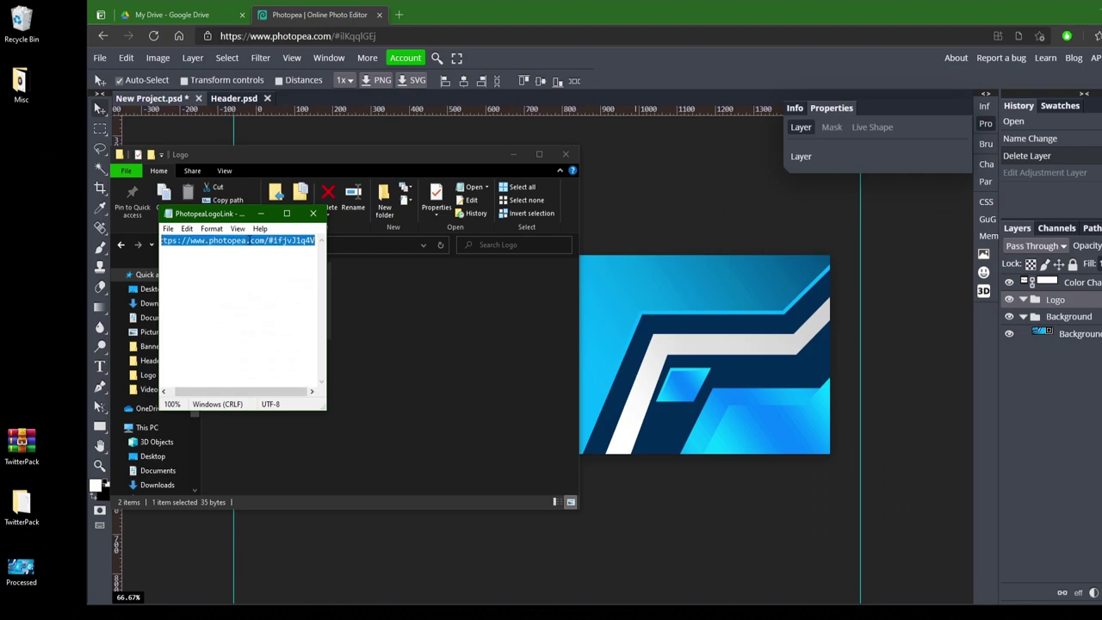
- Paste the logo template link into Chrome's address bar and confirm reloading Photopea
left_click(557, 169)
left_click(565, 154)
left_click(312, 213)
left_click(387, 36)
key("ctrl+v")
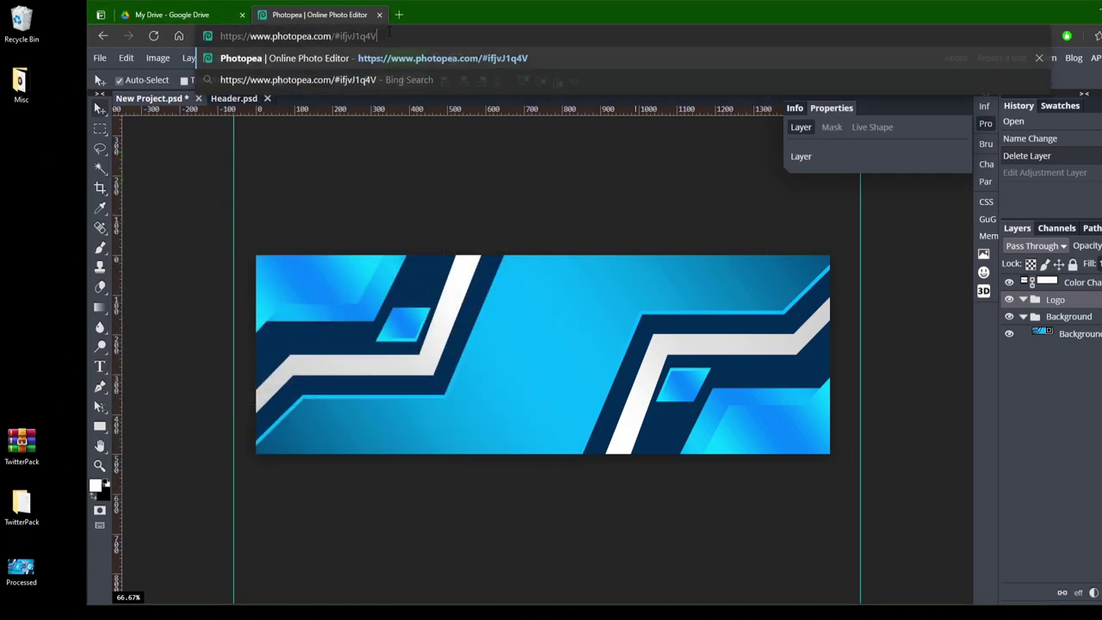
key("Return")
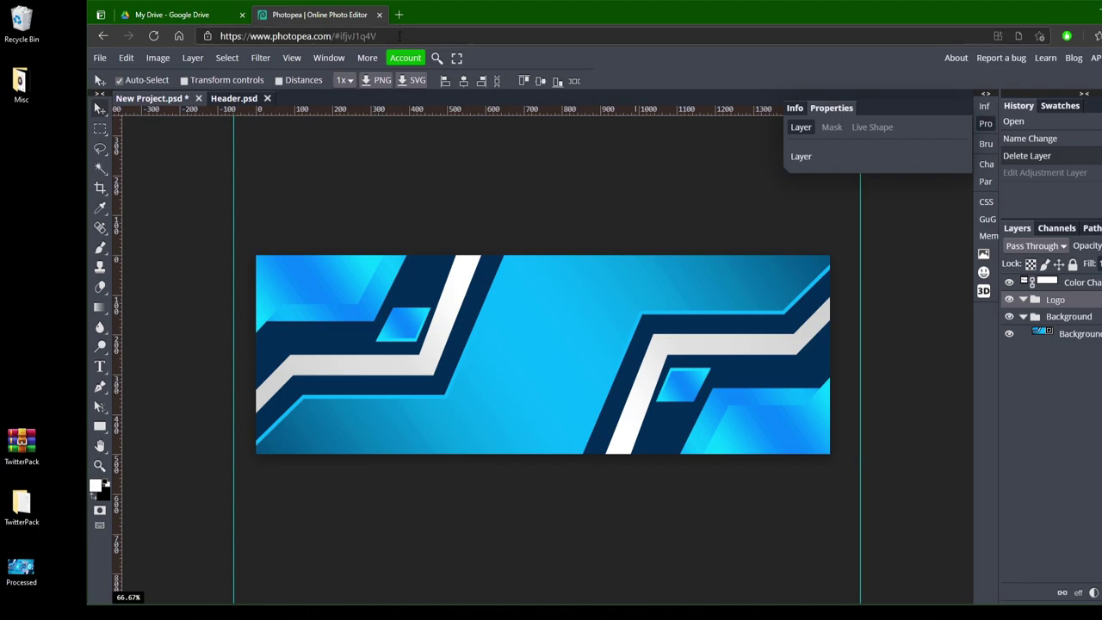
key("Return")
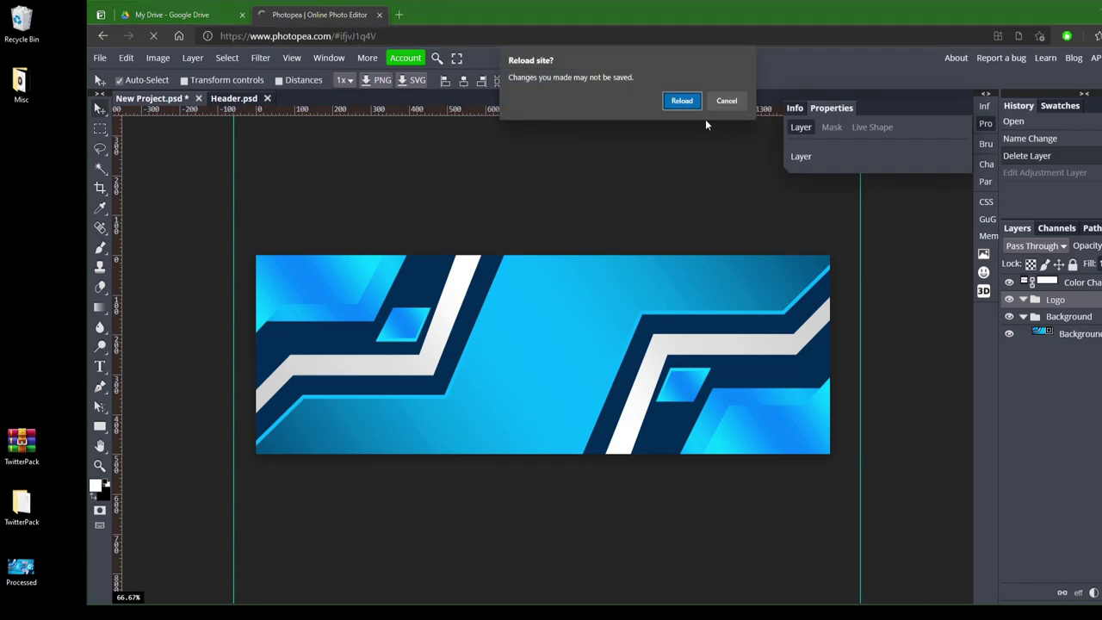
left_click(687, 97)
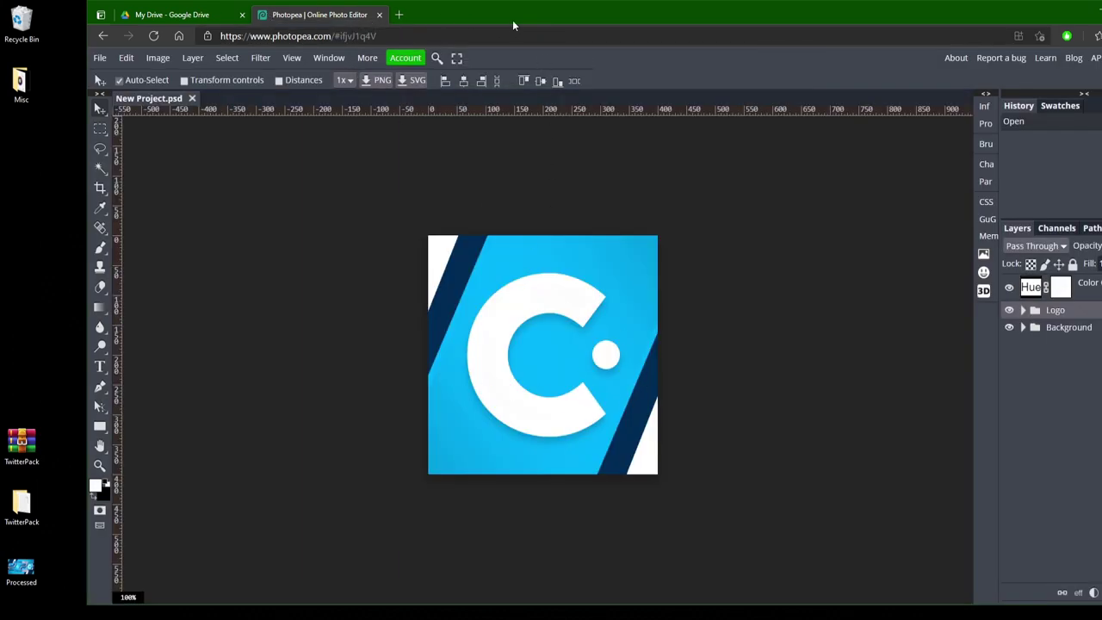
- Maximize the browser and delete the Logo group's ReplaceW/yourlogo placeholder layer
double_click(512, 24)
left_click(956, 305)
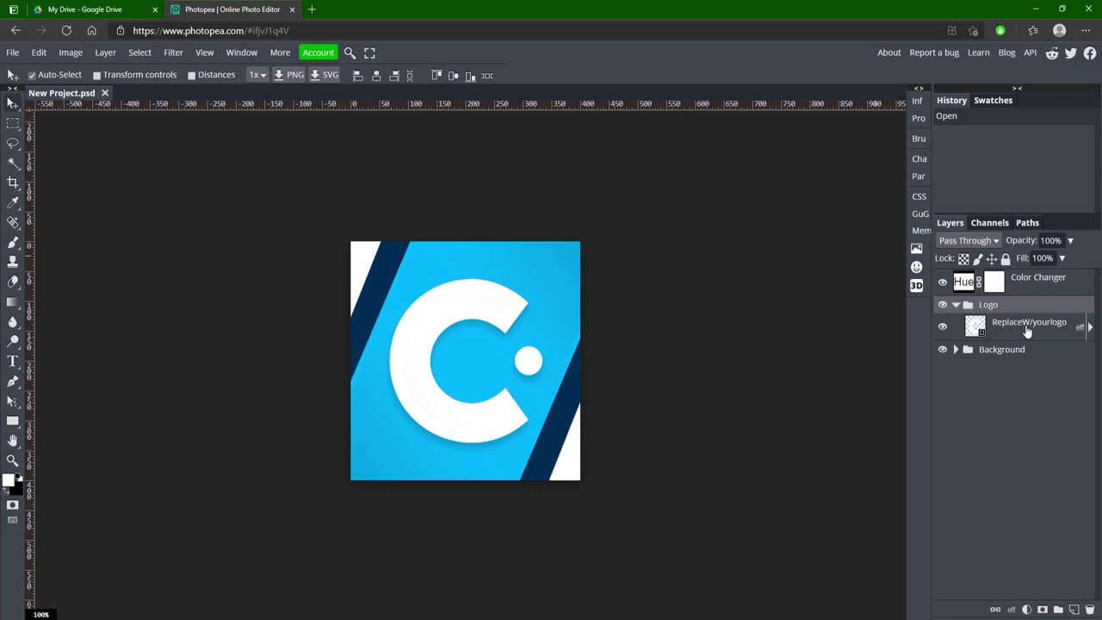
left_click(1027, 331)
key("Delete")
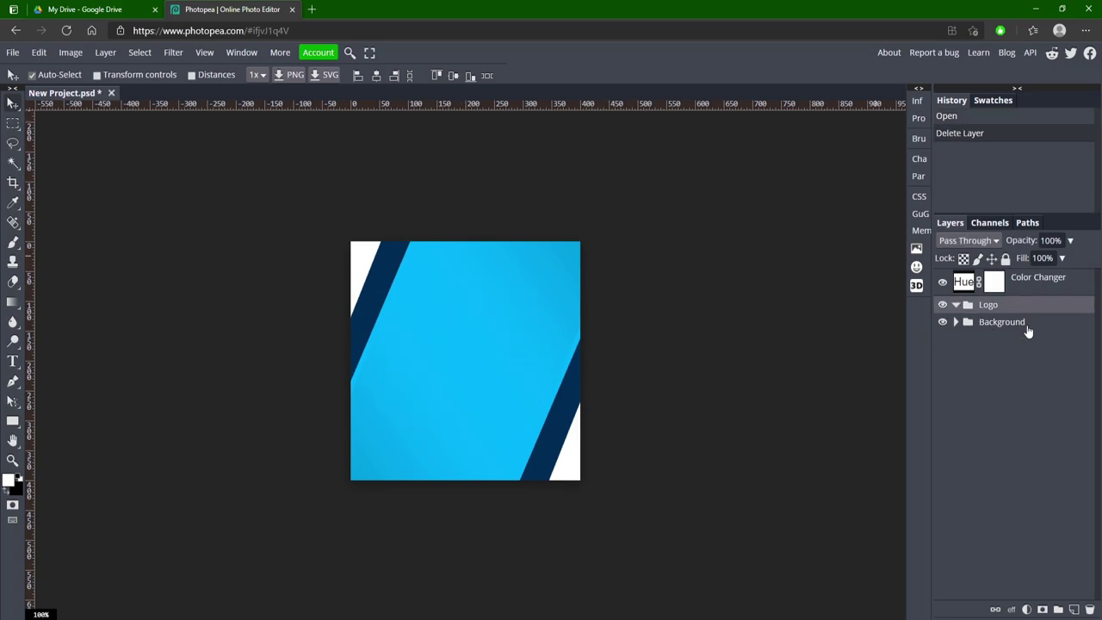
- Set the Color Changer hue to 36, turning the logo deep blue
double_click(961, 283)
left_click_drag(777, 195, 115, 123)
left_click(12, 53)
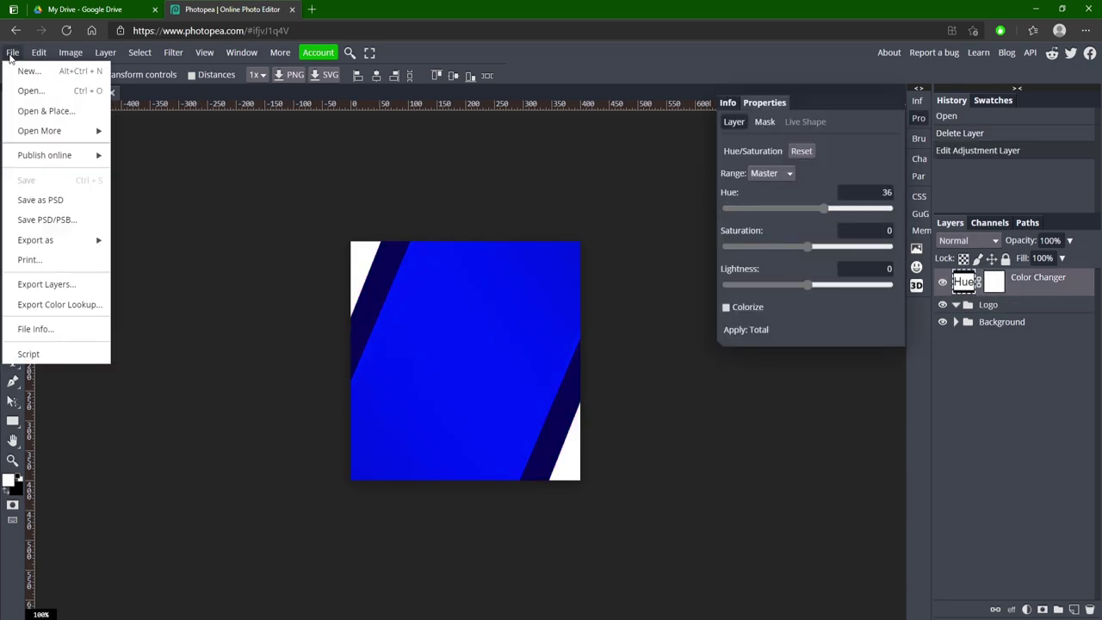
- Export as PNG, opening Save for web at 400 × 400 px and 100% quality
mouse_move(93, 238)
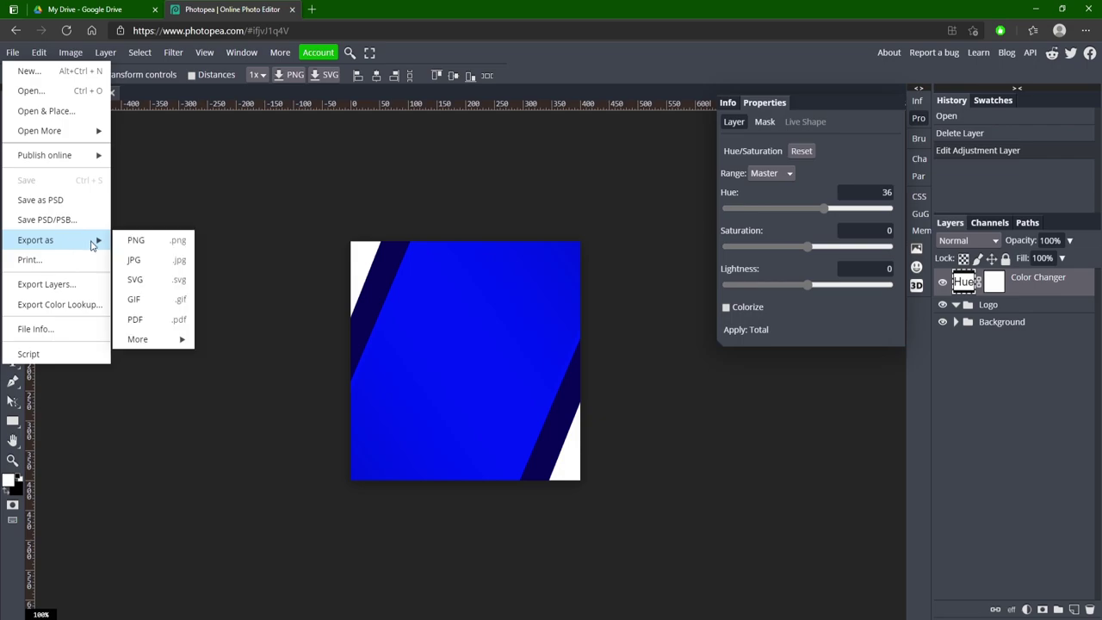
left_click(136, 245)
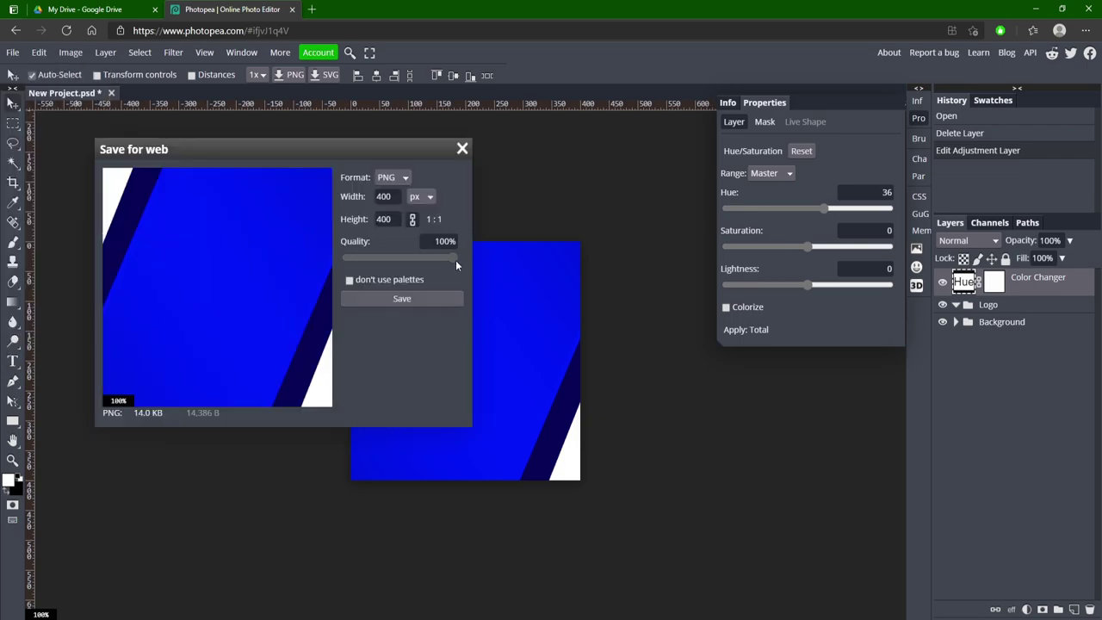